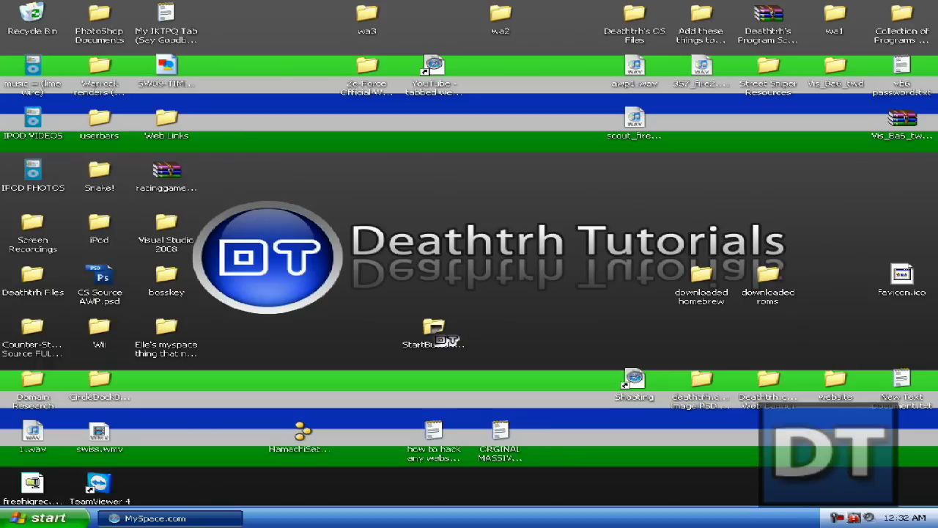
Check the Start menu's current label, then select the StartButtonChanger folder on the desktop.
left_click(44, 518)
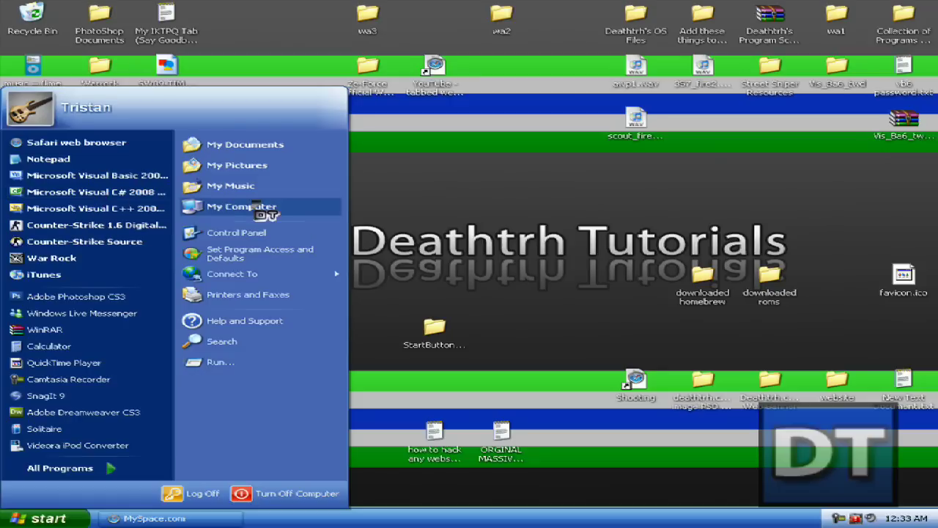
left_click(451, 353)
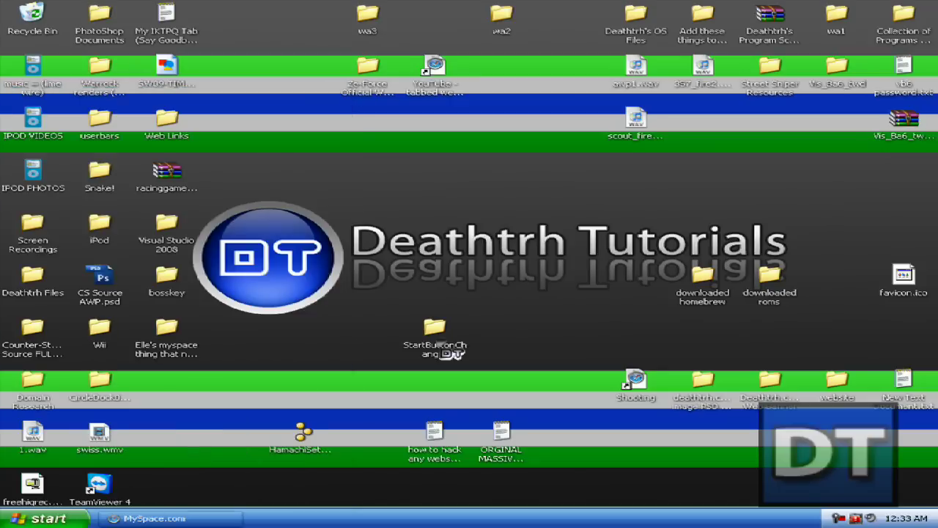
left_click(445, 353)
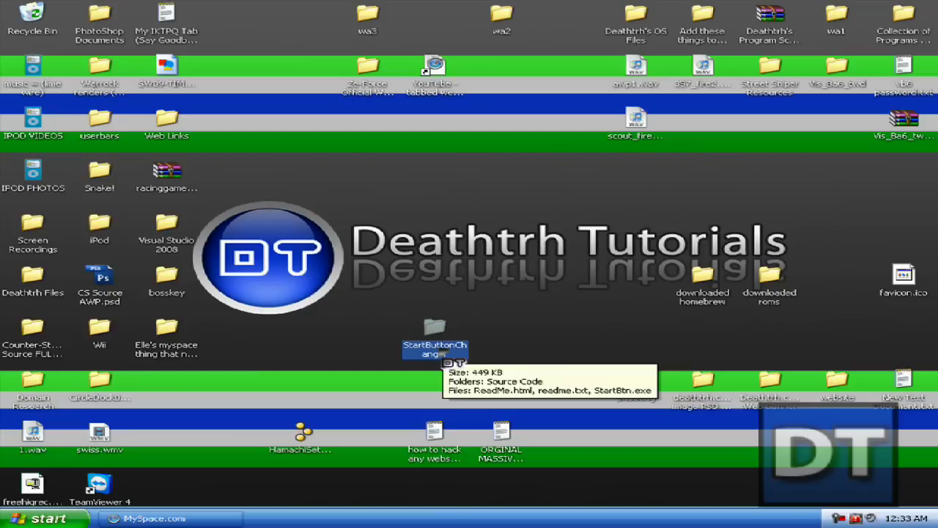
left_click(517, 320)
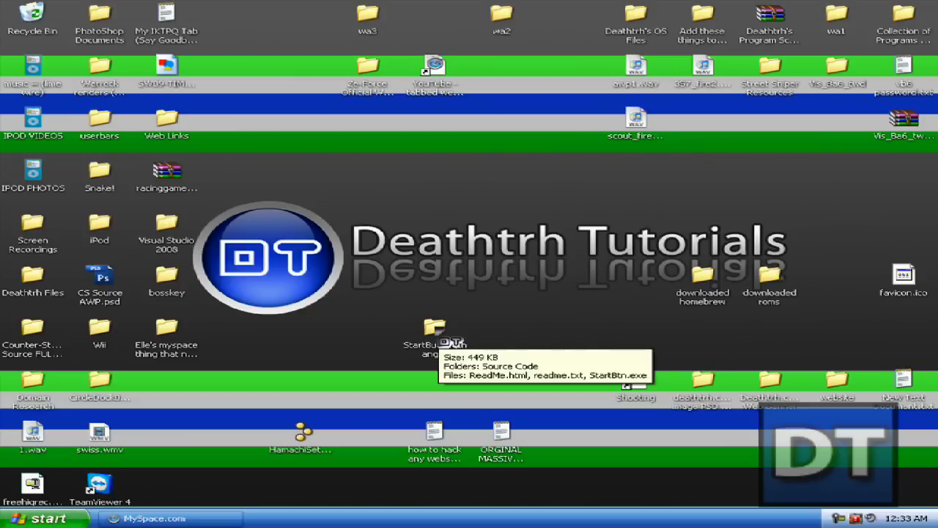
Open the StartButtonChanger folder and run StartBtn.exe.
double_click(448, 341)
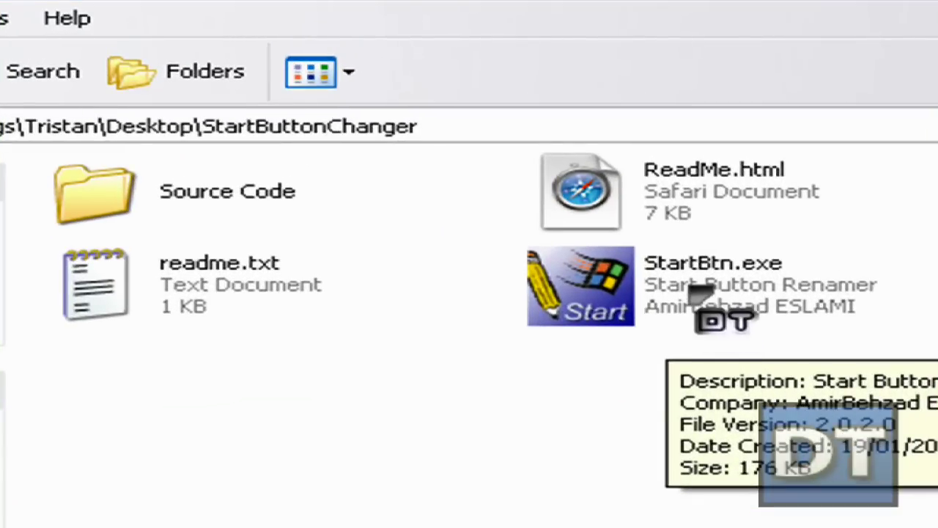
double_click(693, 290)
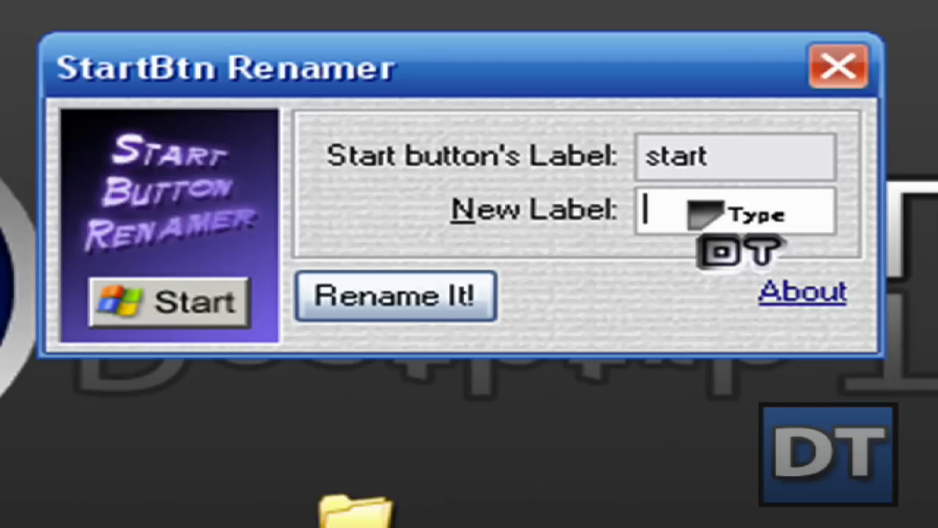
Rename the Start button to 'deathtrh' and check the new label in the Start menu.
type("dea")
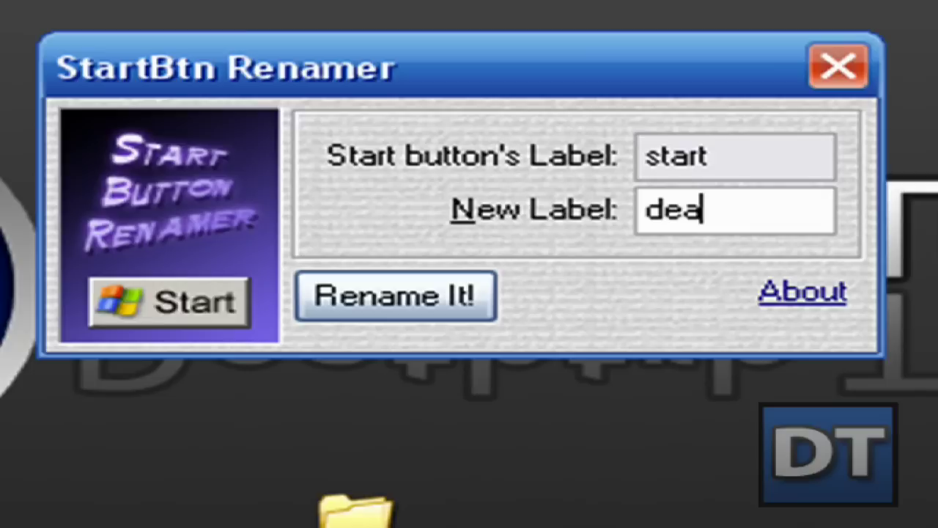
type("thtrh")
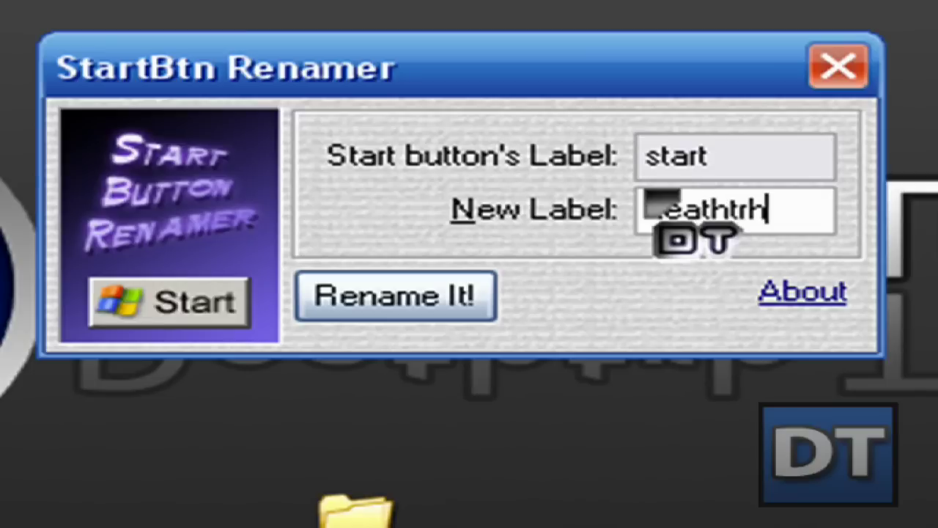
left_click(432, 312)
left_click(102, 515)
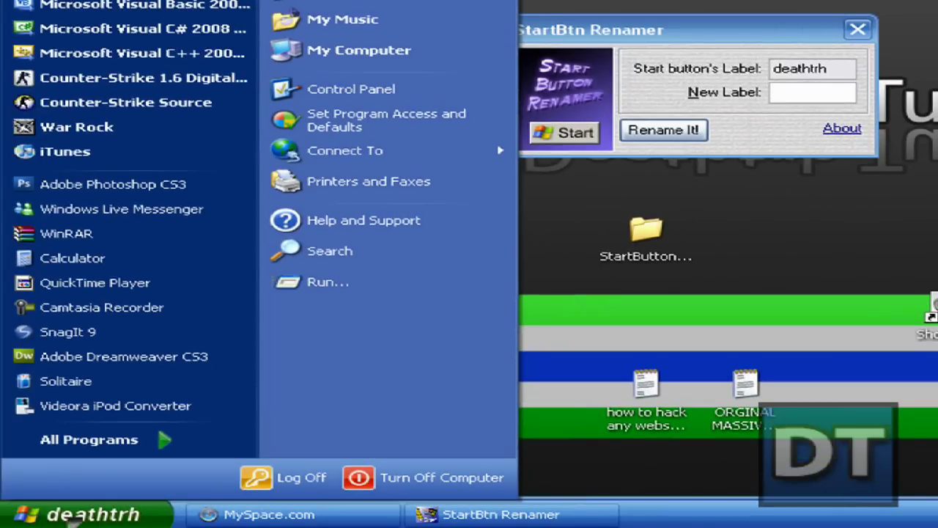
left_click(80, 517)
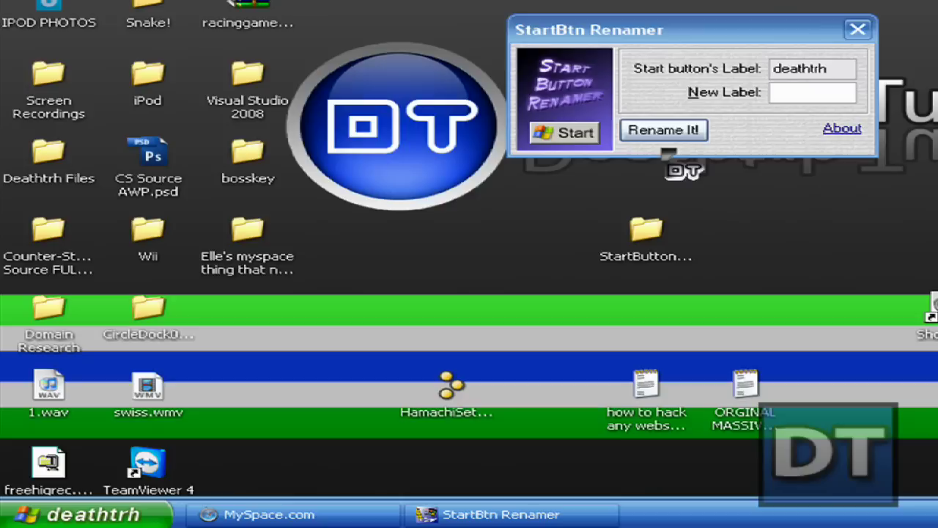
Rename the Start button to the user's first name and open the Start menu to check it.
left_click(661, 53)
left_click(784, 93)
type("Tr")
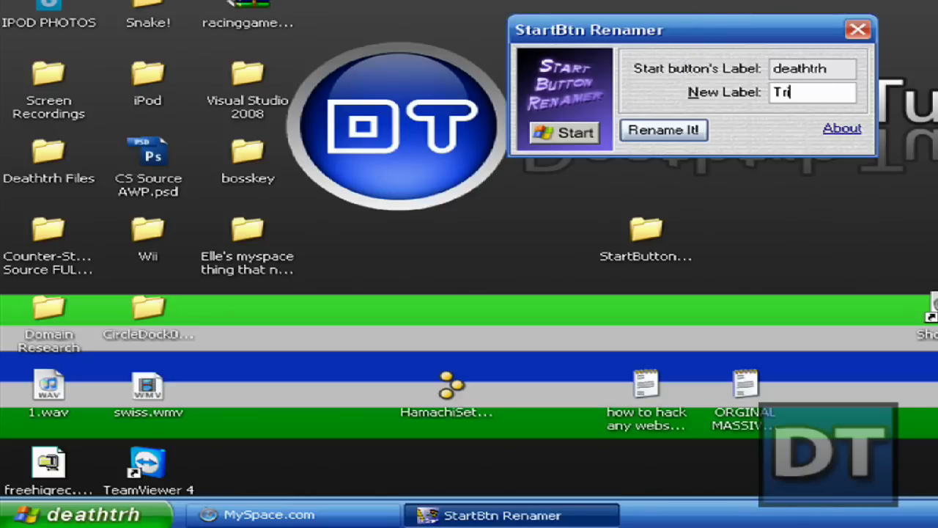
type("istan")
key("Return")
key("super")
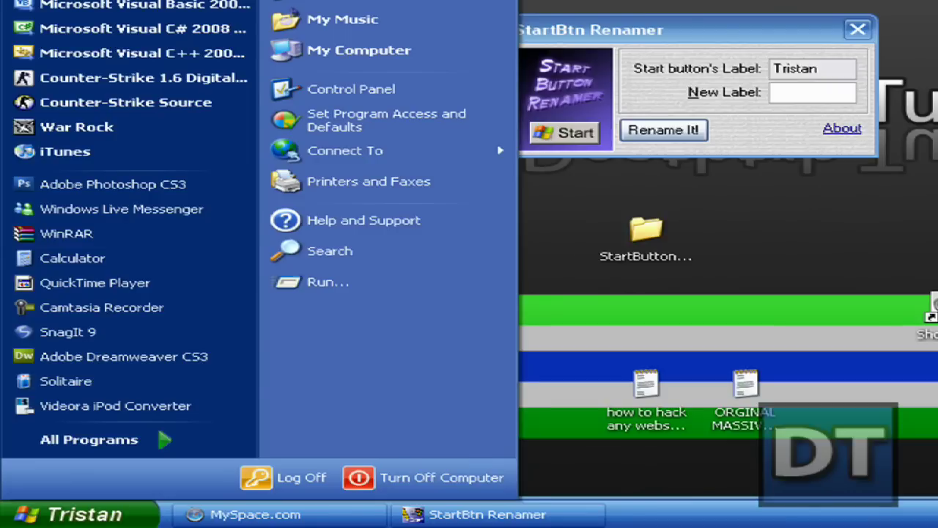
Rename the Start button to 'Deathtrh Tutorials' and verify it in the Start menu.
key("Escape")
left_click(810, 94)
type("DE")
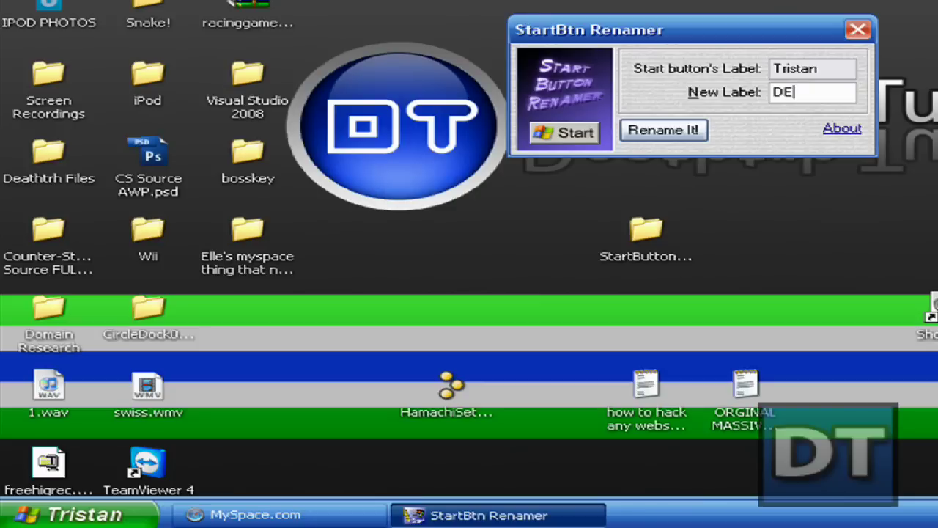
key("BackSpace")
type("eathtrh Tutor")
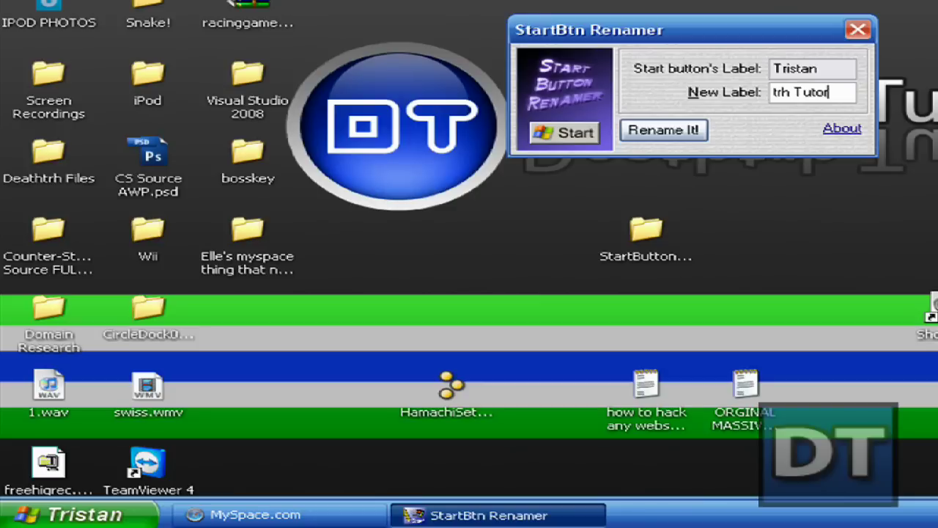
type("ials")
key("Return")
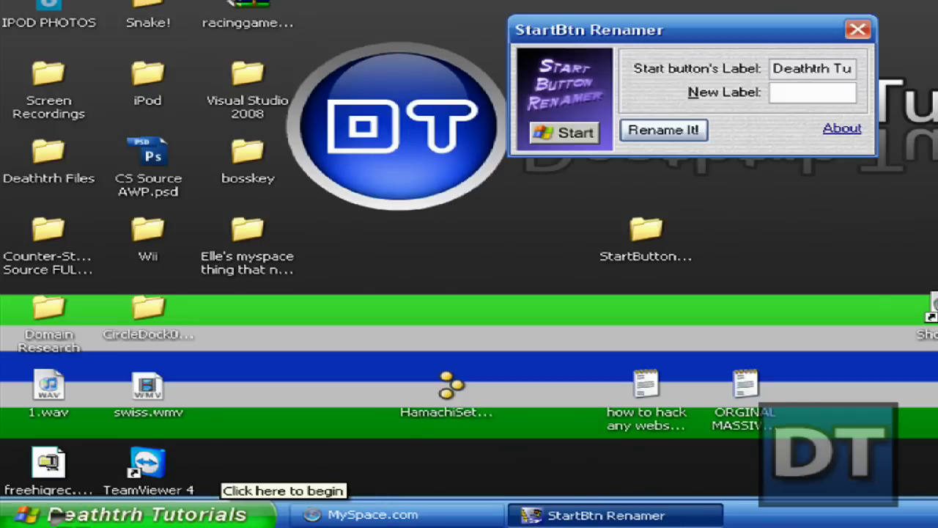
left_click(55, 516)
left_click(812, 97)
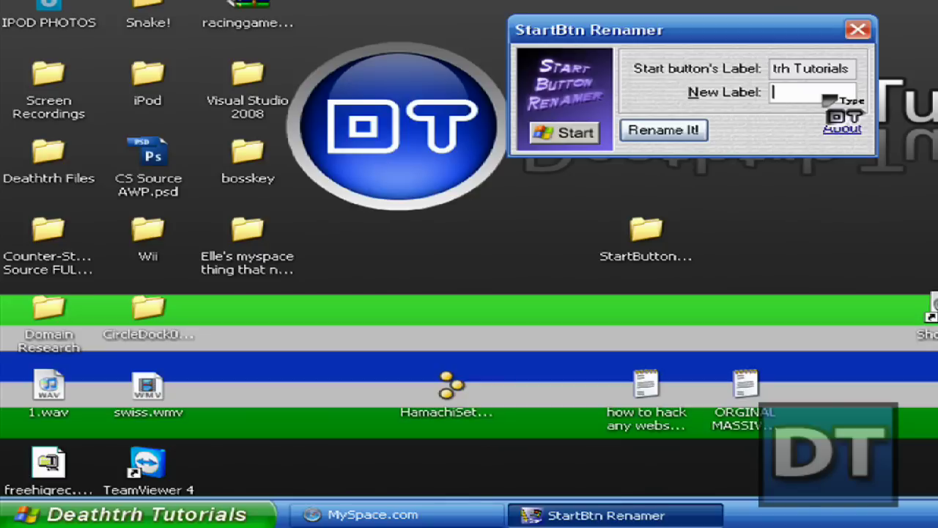
type("trh Tutorials")
key("ctrl+a")
type("123123123")
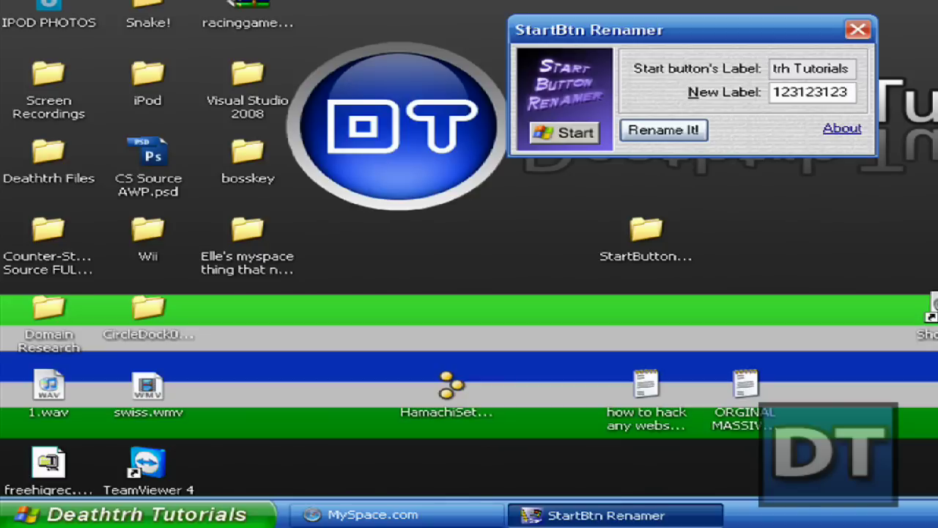
left_click(663, 130)
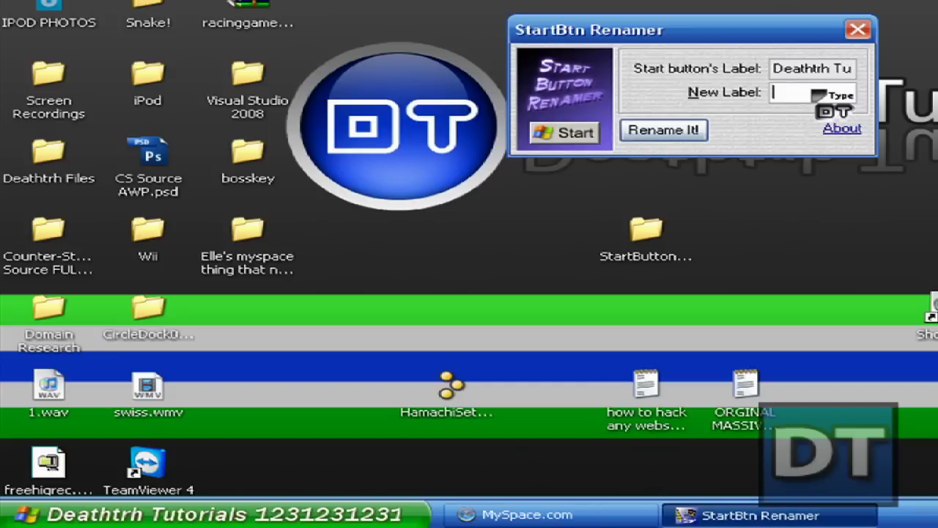
type("Deathtrh Tutorials")
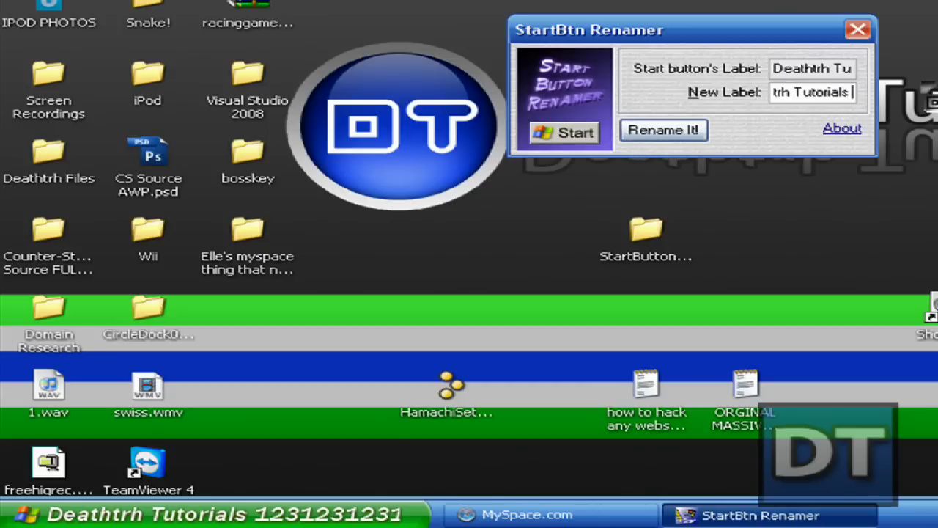
type("1231233123")
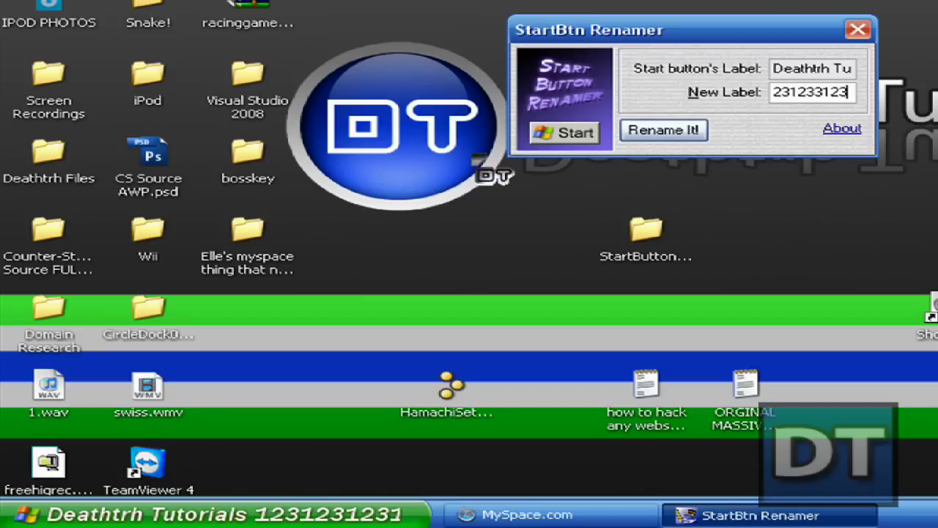
left_click(663, 131)
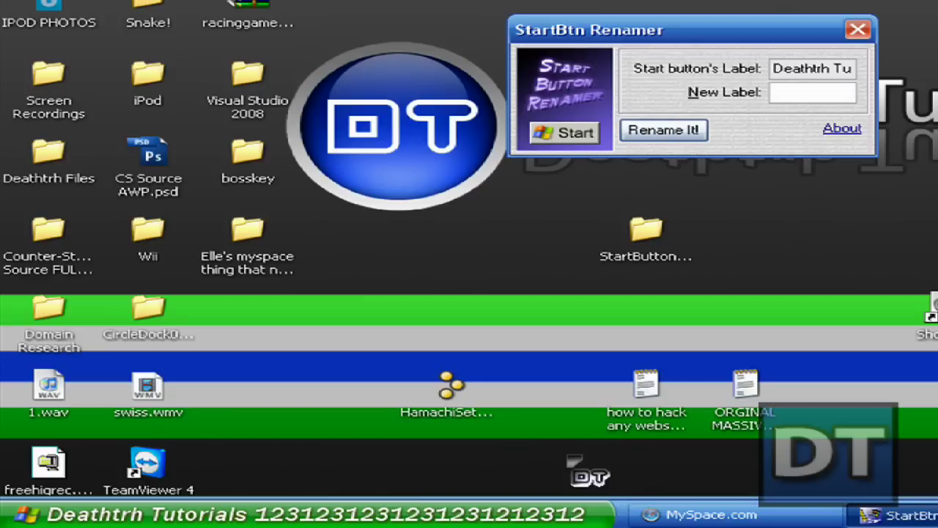
Check the label, rename the Start button back to 'start', and close StartBtn Renamer.
left_click(583, 513)
left_click(581, 513)
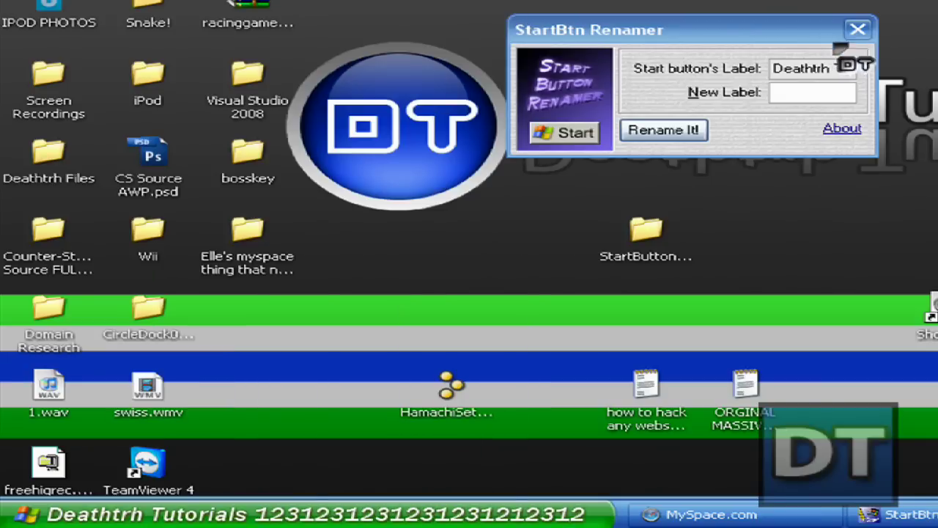
left_click(841, 88)
type("start")
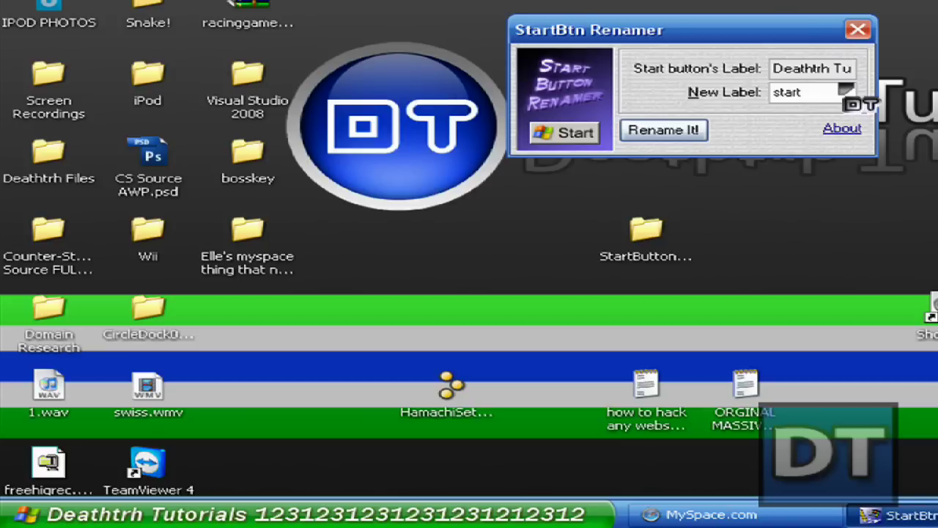
left_click(681, 130)
left_click(858, 29)
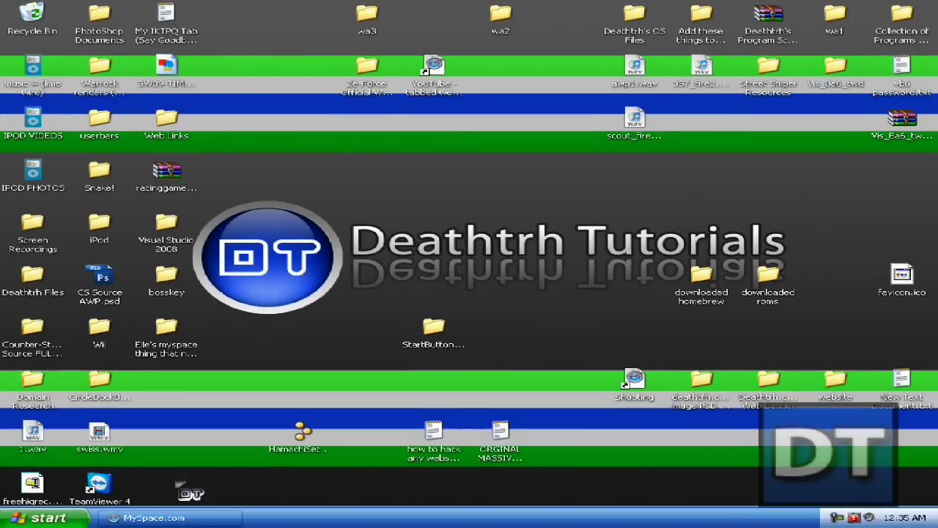
Reopen the StartButtonChanger folder from the desktop and select readme.txt.
right_click(430, 324)
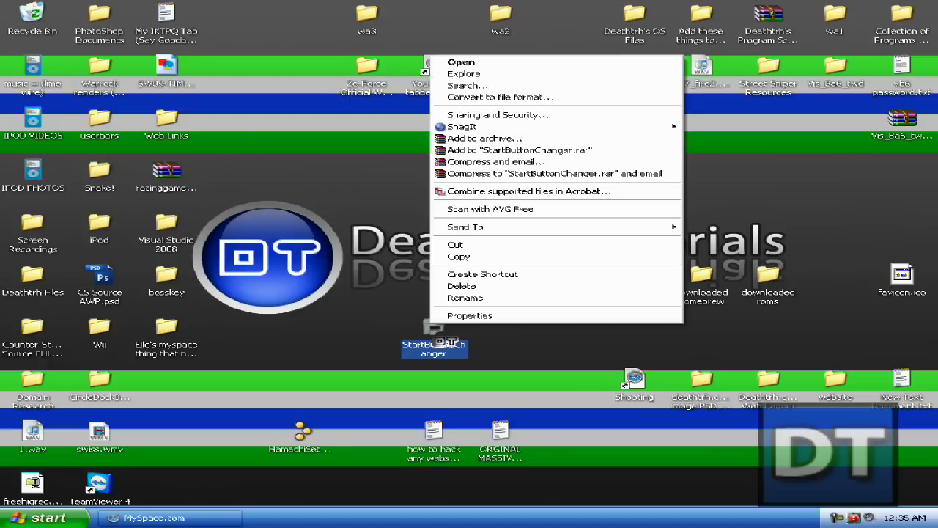
double_click(430, 324)
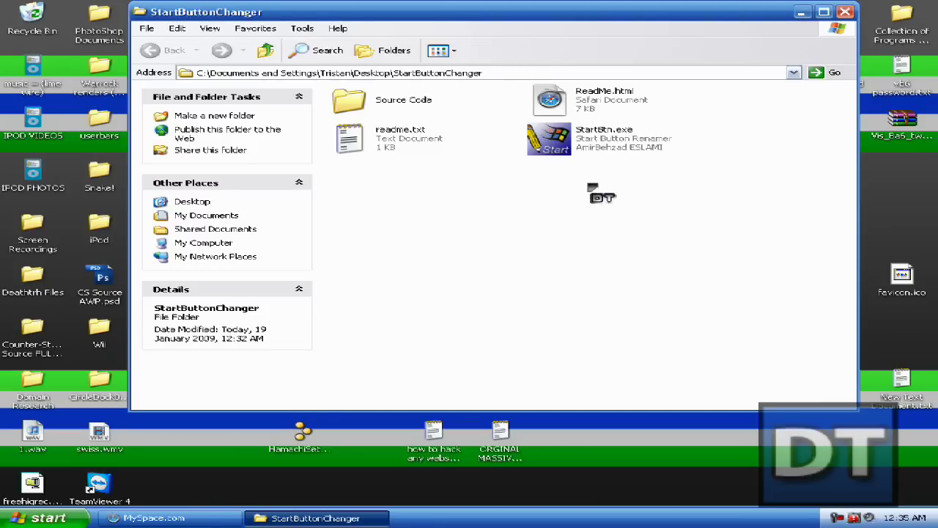
left_click(607, 151)
left_click(439, 150)
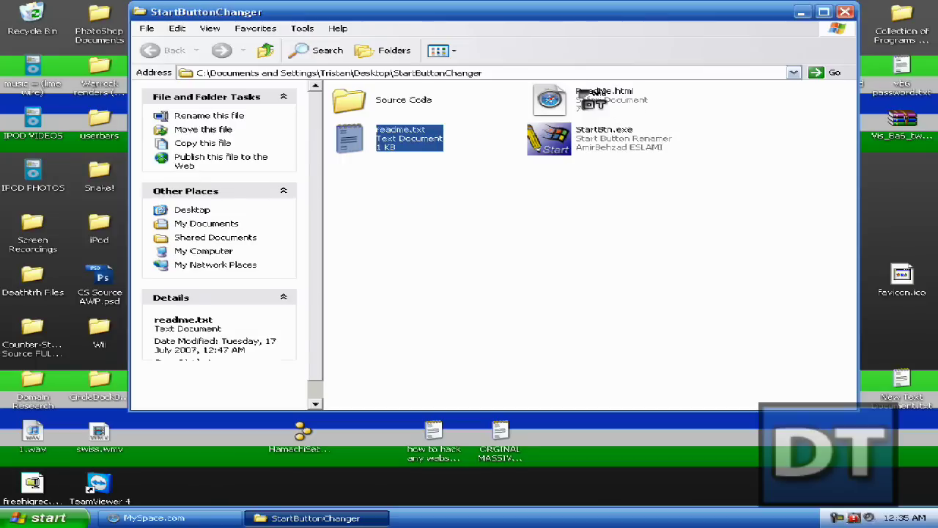
Read readme.txt in Notepad, highlighting the forum address, then close Notepad and the folder window.
key("Return")
left_click(625, 167)
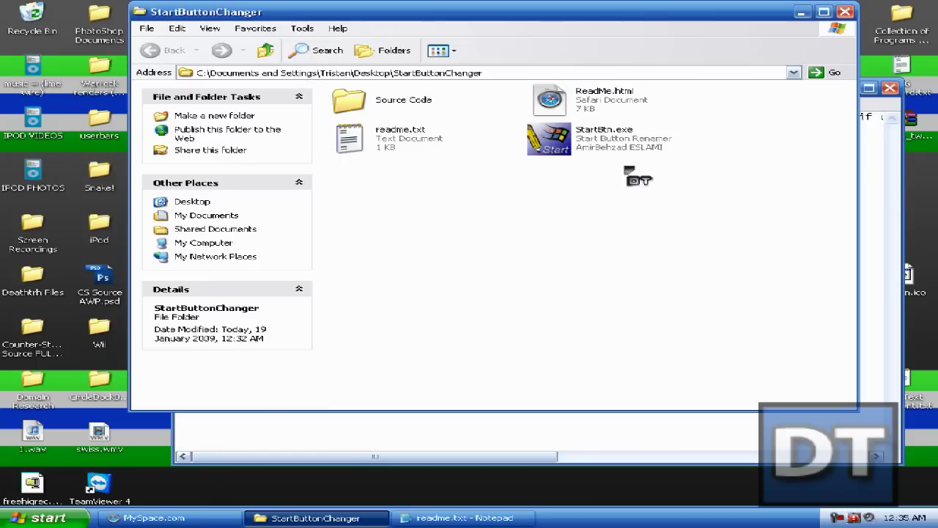
left_click(883, 214)
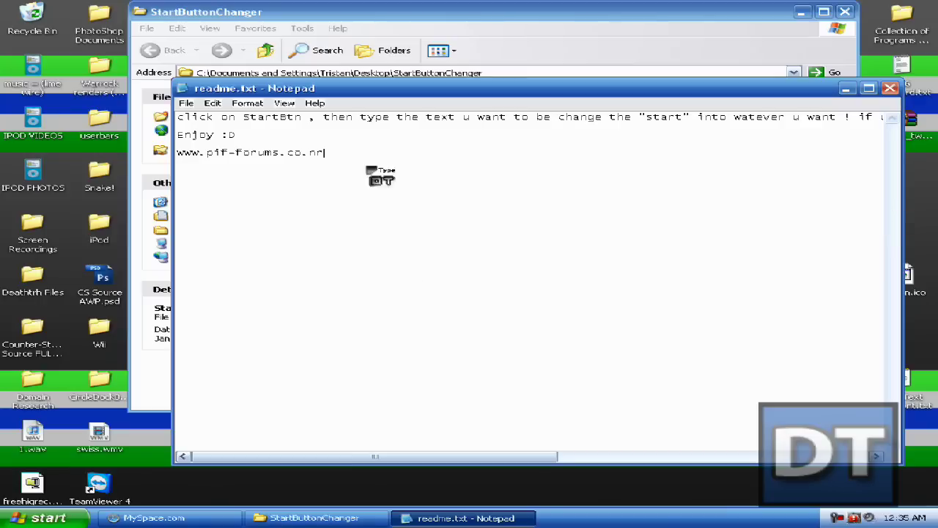
left_click_drag(324, 152, 177, 153)
left_click(277, 155)
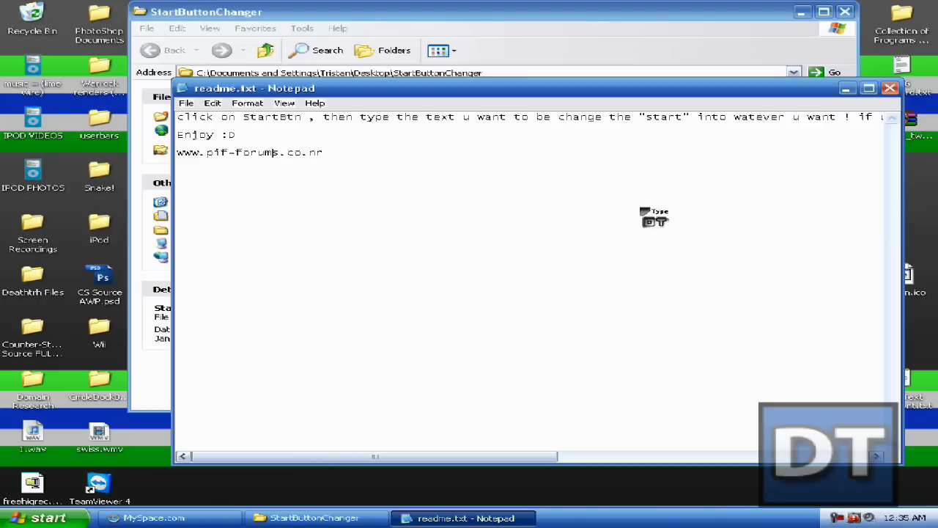
left_click(889, 88)
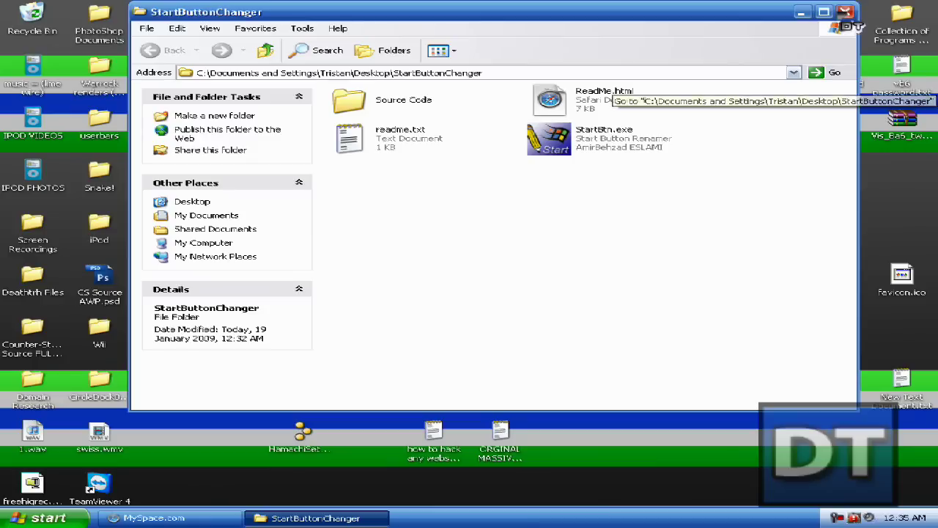
left_click(845, 11)
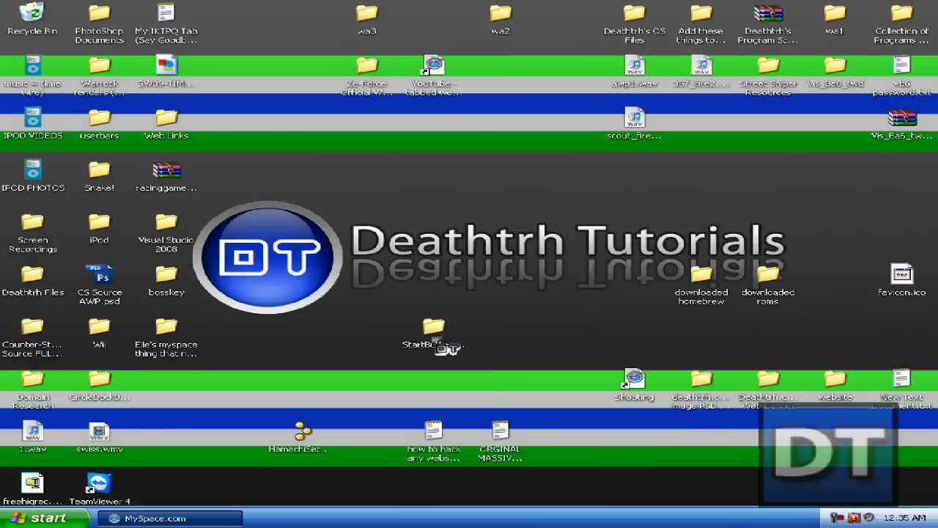